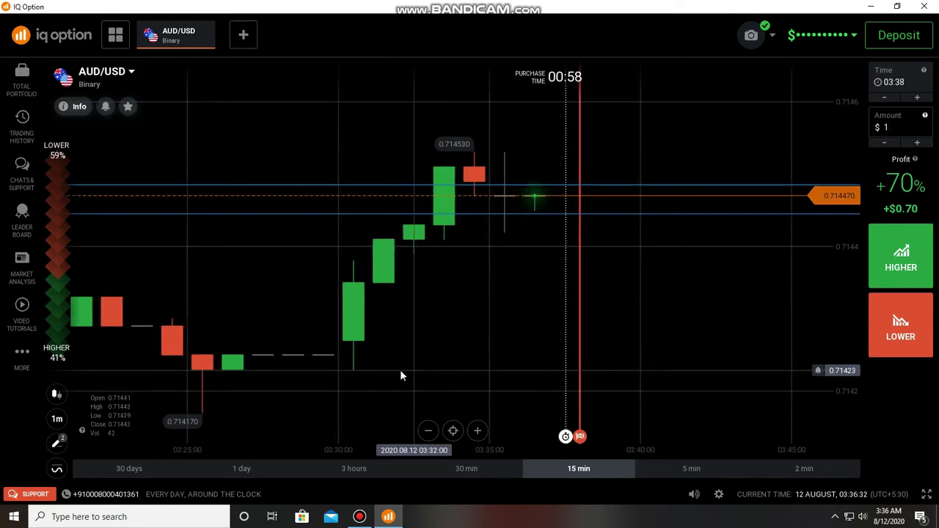
Delete all existing drawn lines from the AUD/USD chart
click(57, 443)
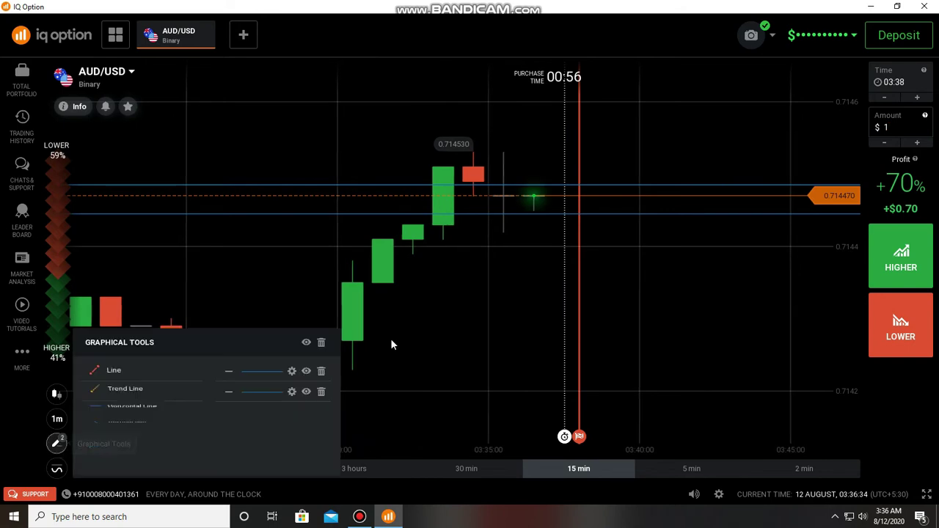
click(323, 345)
Draw a horizontal support line along the lows of the candles around 00:20 on the AUD/USD chart
scroll(567, 330, down, 3)
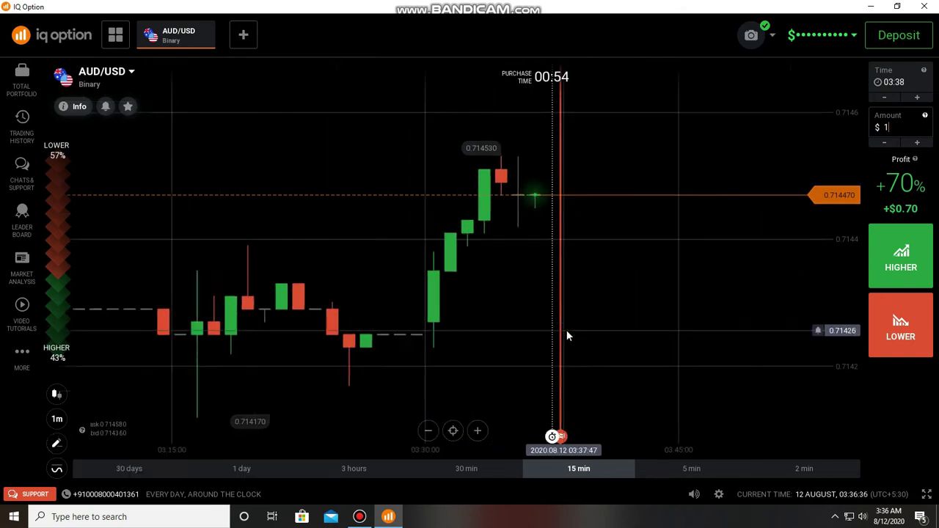
scroll(664, 262, down, 3)
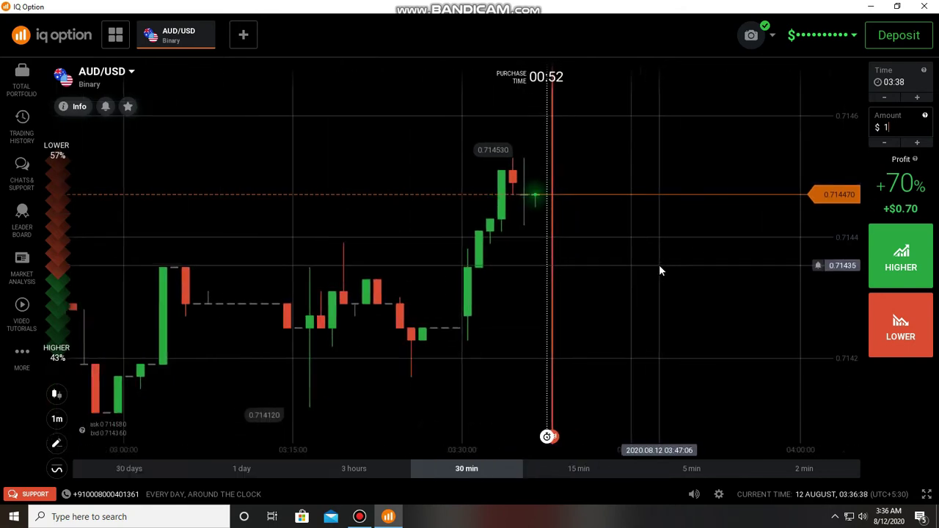
scroll(631, 306, down, 5)
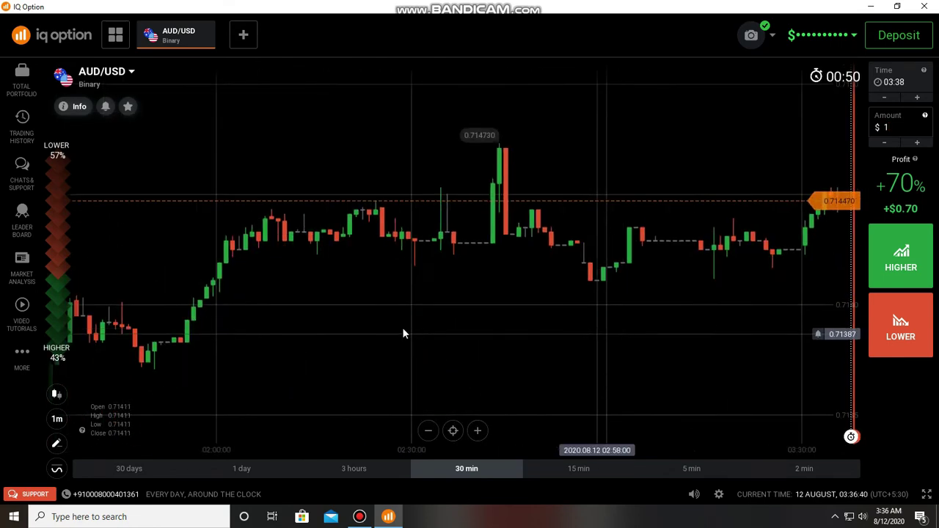
scroll(447, 357, up, 3)
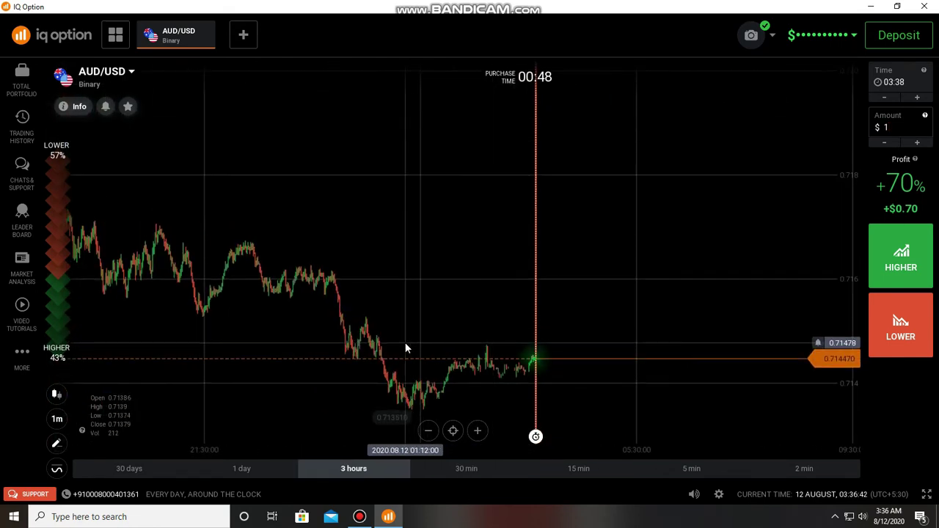
scroll(334, 346, up, 5)
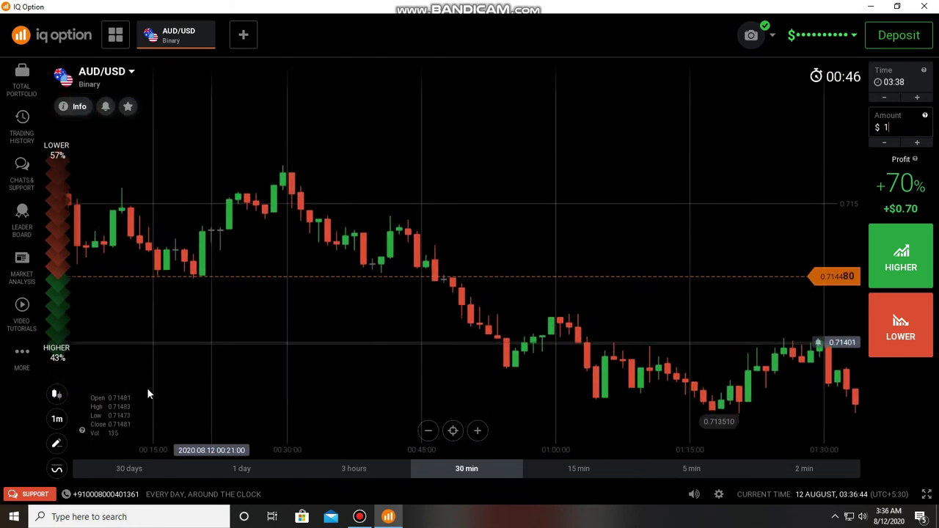
click(57, 443)
click(125, 412)
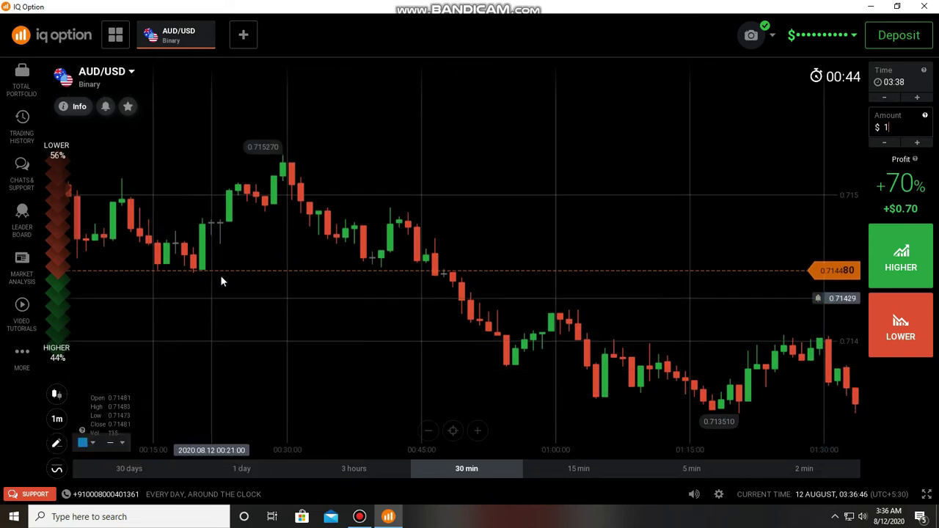
click(220, 269)
Buy a $1 Higher binary option on AUD/USD with the 03:38 expiration while price trades near the horizontal line
scroll(335, 306, down, 6)
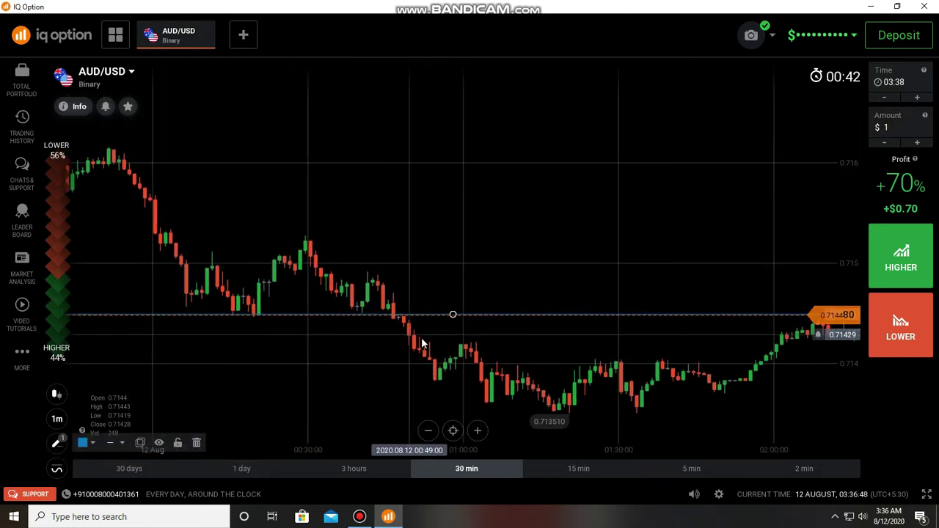
scroll(671, 338, up, 5)
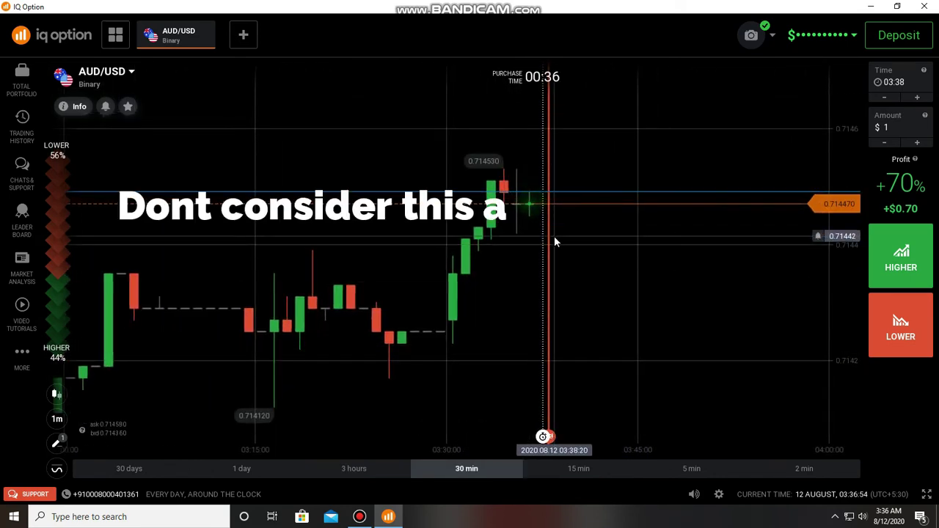
scroll(559, 262, up, 2)
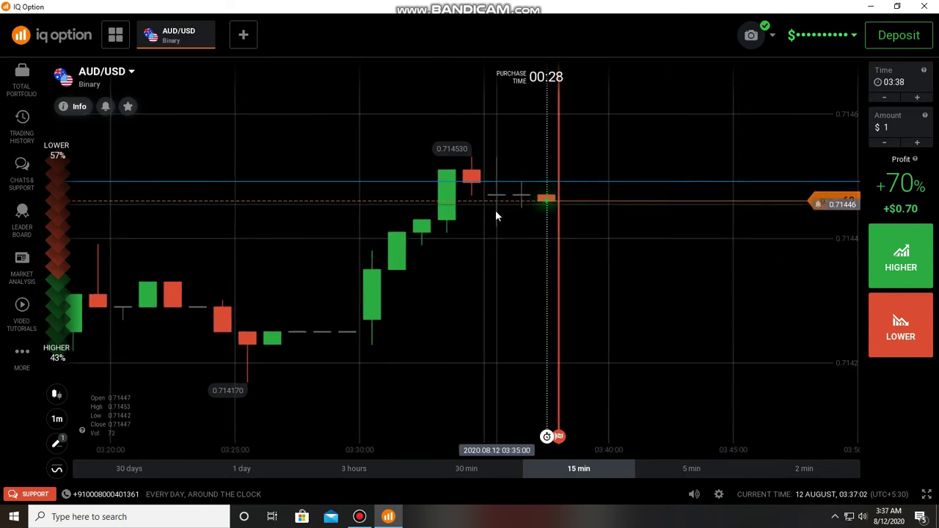
click(901, 257)
Watch the open $1 trade against its entry level and the horizontal line on the chart until it expires
scroll(652, 297, up, 3)
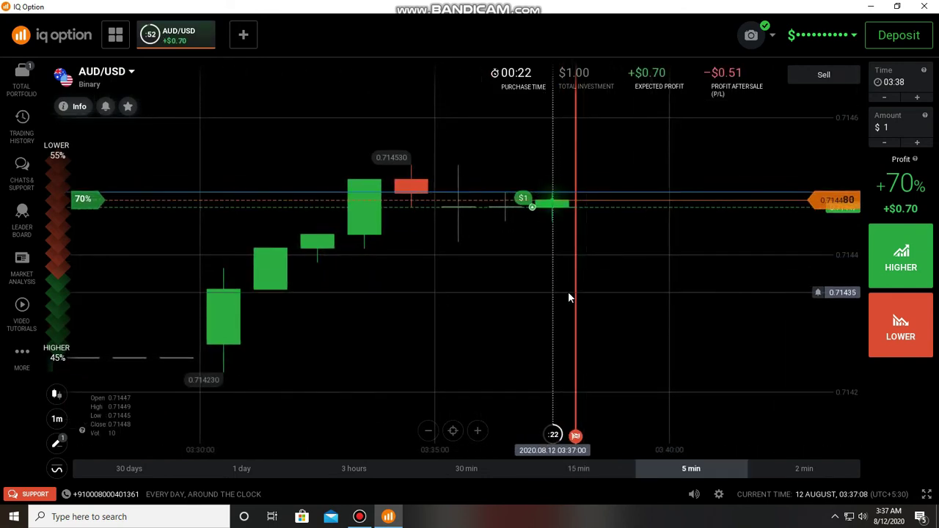
scroll(568, 291, down, 3)
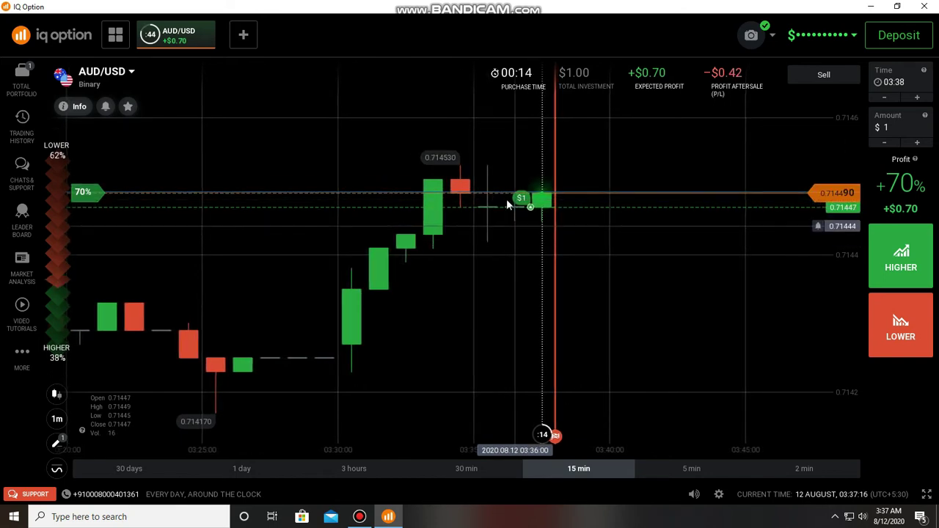
scroll(514, 220, up, 2)
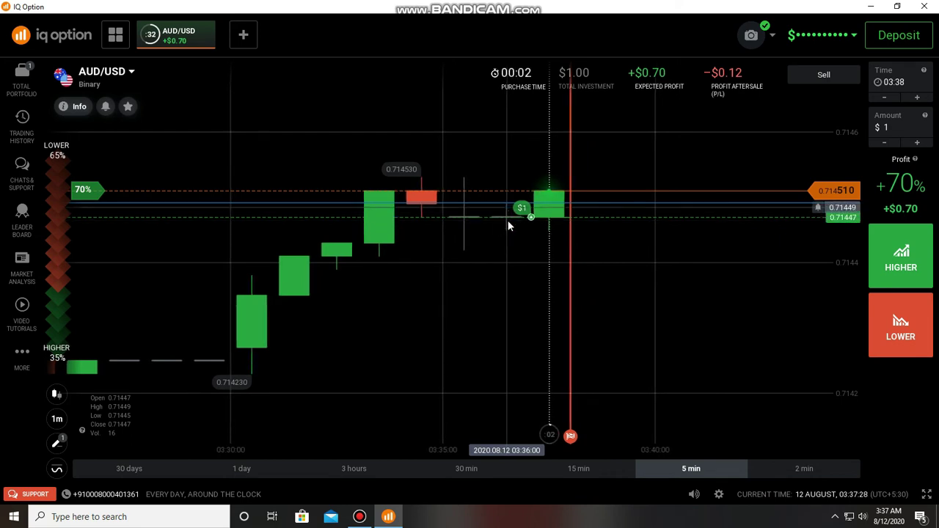
scroll(529, 242, down, 2)
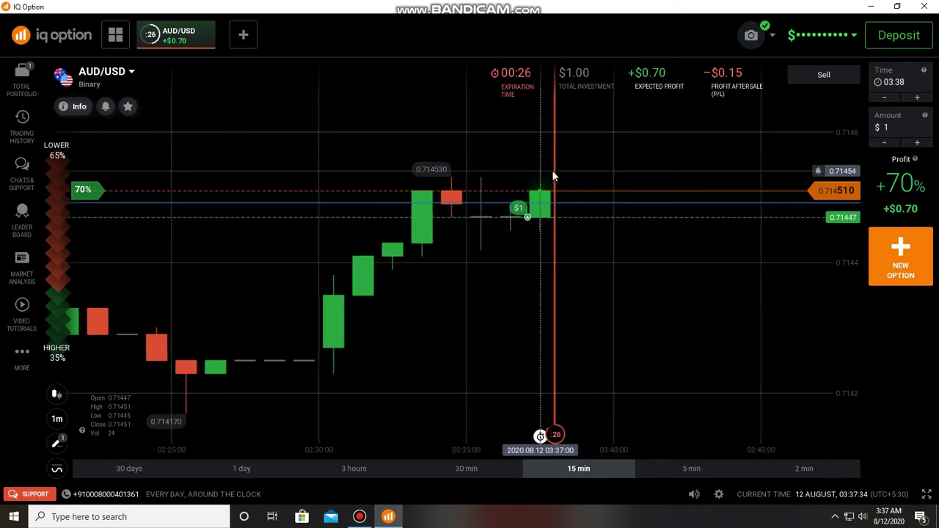
scroll(566, 277, up, 2)
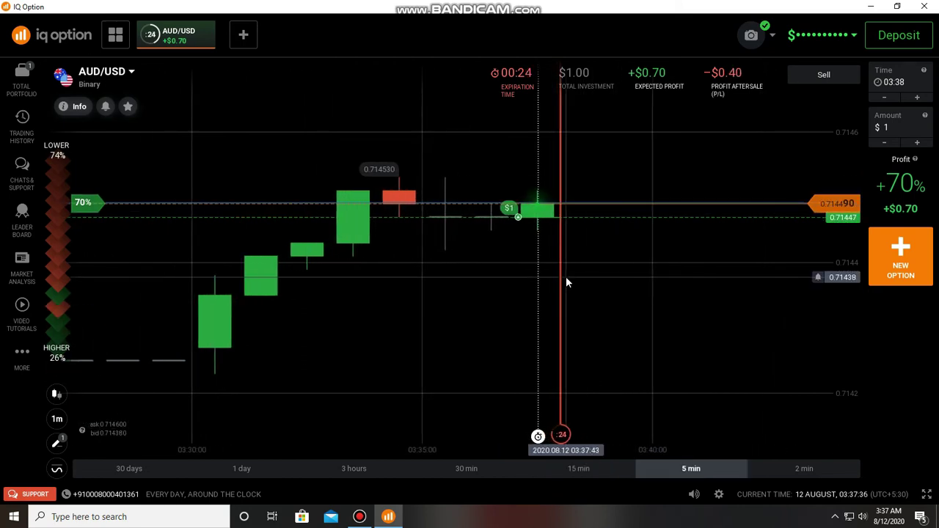
scroll(565, 277, down, 2)
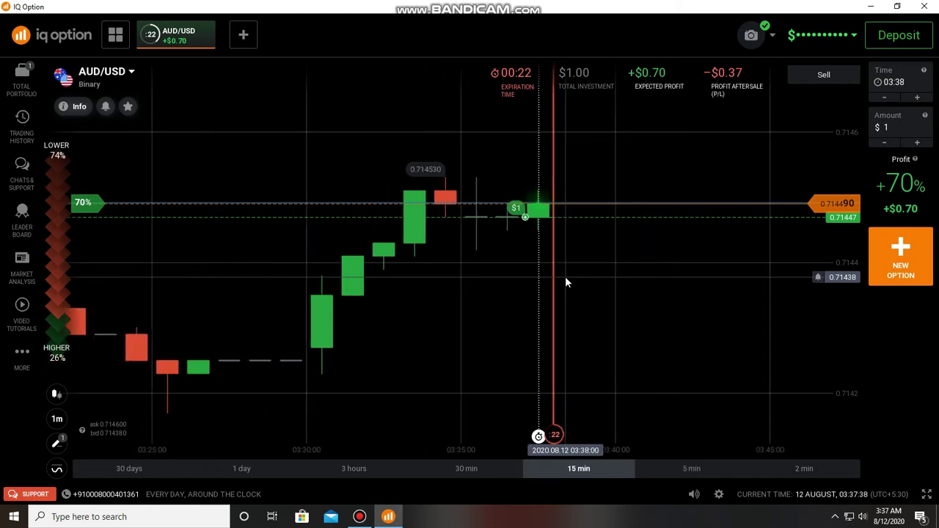
scroll(566, 276, down, 2)
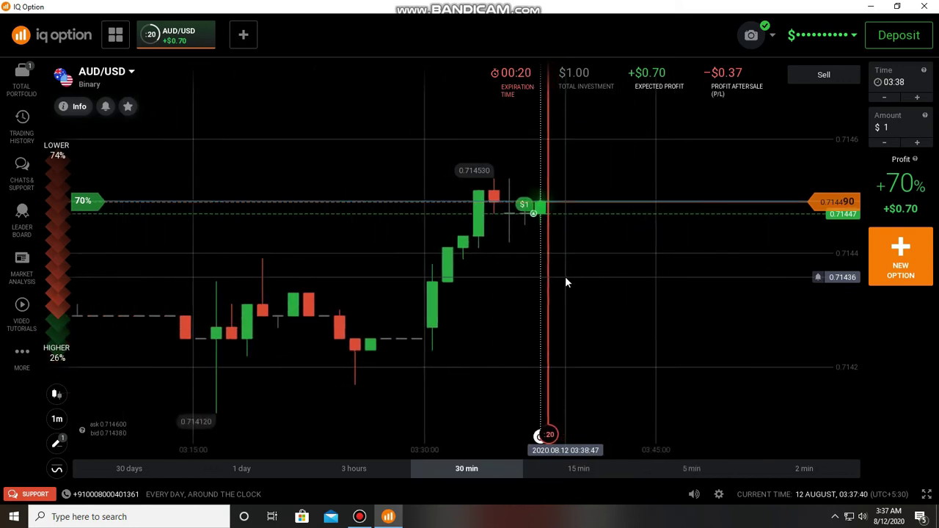
scroll(565, 276, up, 2)
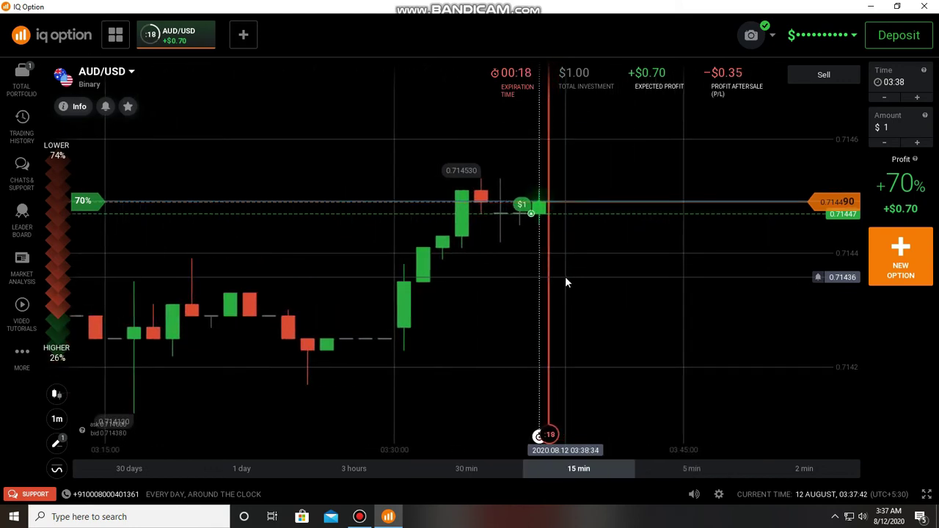
scroll(565, 276, up, 1)
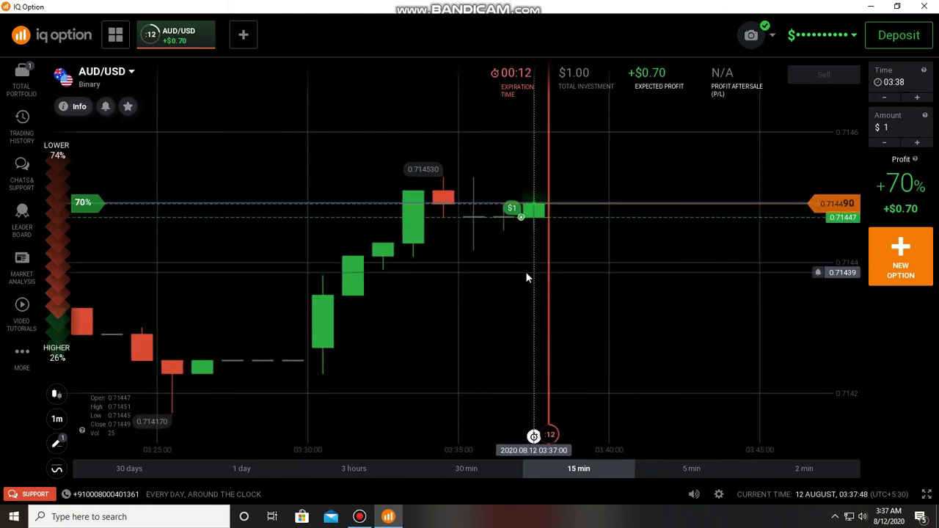
scroll(526, 276, down, 2)
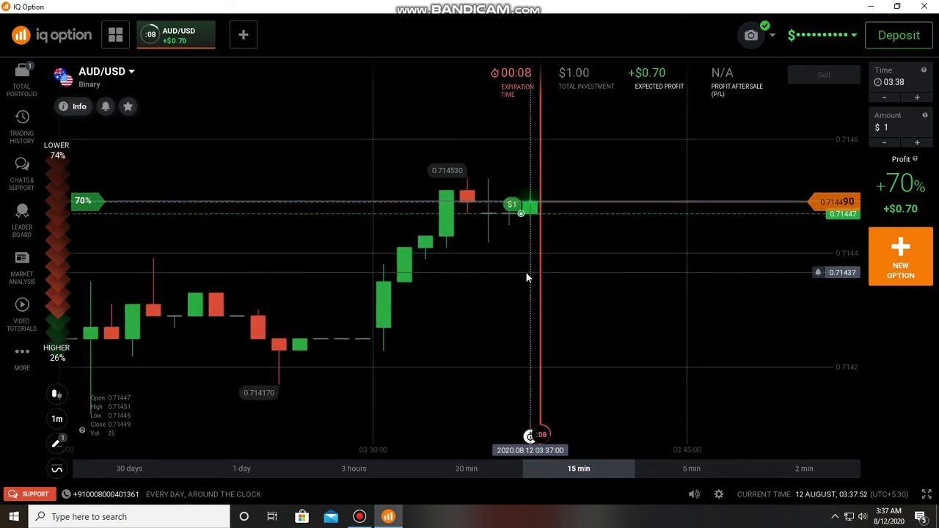
scroll(526, 277, up, 1)
scroll(526, 274, up, 2)
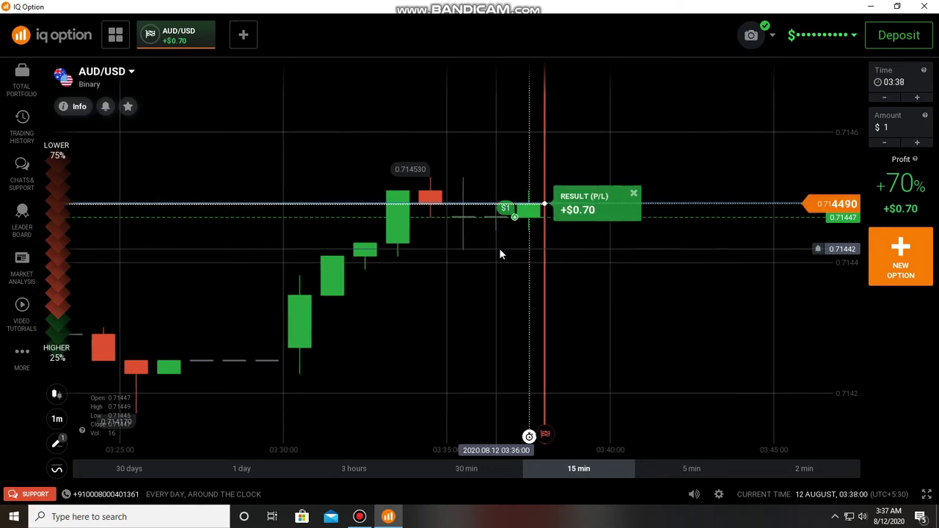
Dismiss the finished trade's result and set the investment amount to $1.70
click(634, 185)
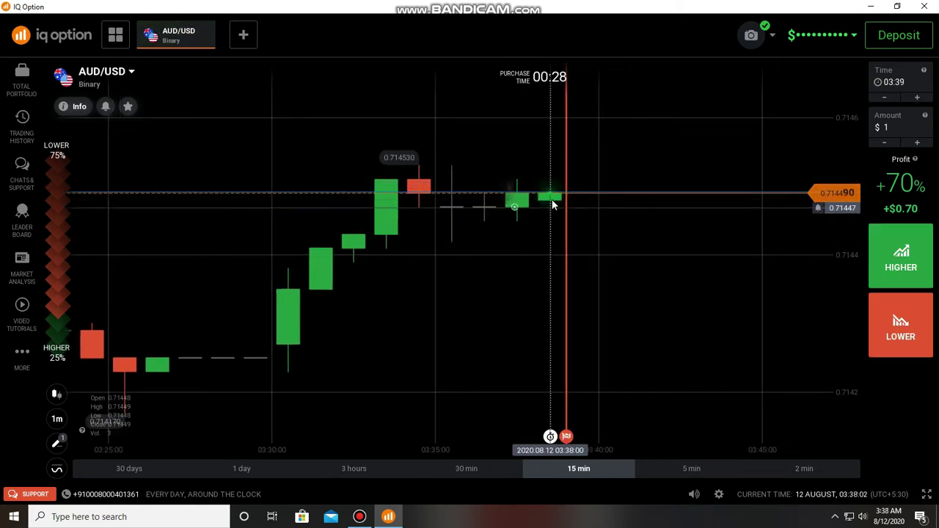
click(901, 127)
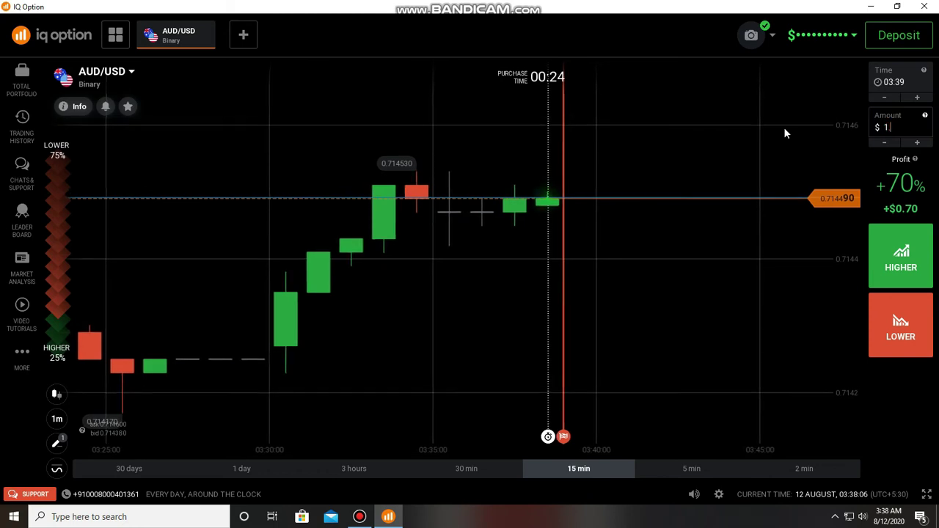
text(1.70)
Move the horizontal line slightly down to about 0.71448, just below the current price
scroll(655, 214, up, 2)
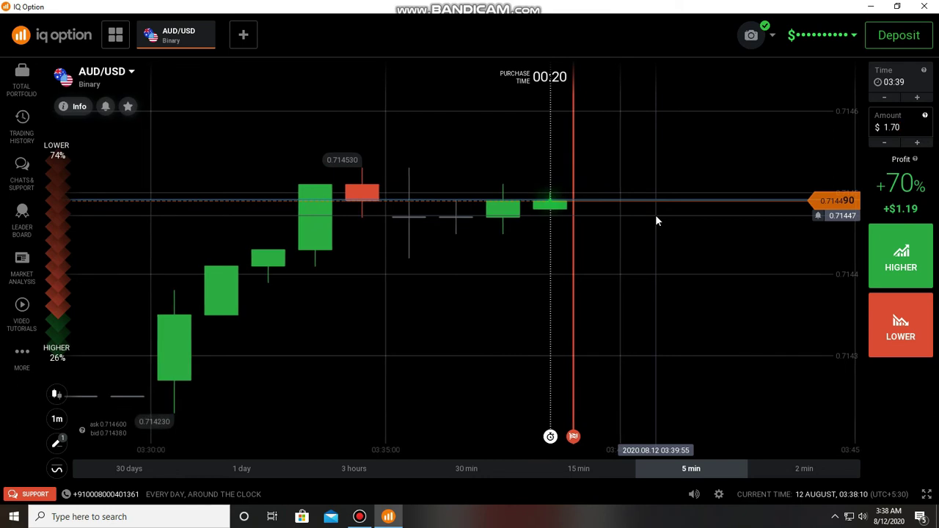
scroll(656, 215, down, 2)
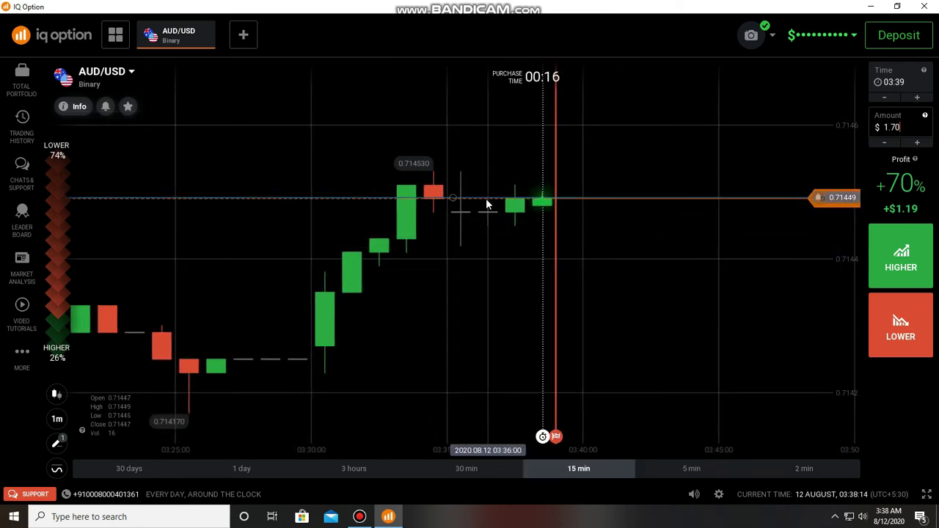
drag(454, 203, 454, 208)
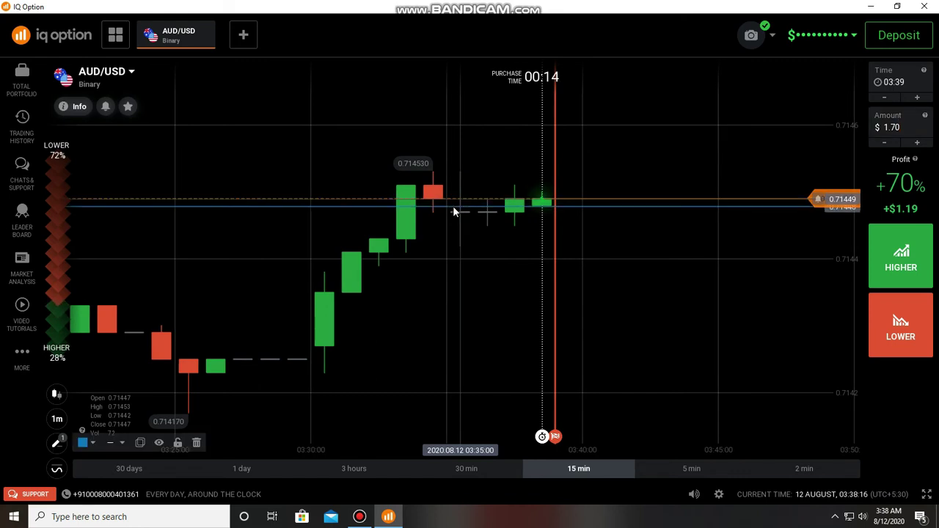
Buy a $1.70 Higher option on AUD/USD with the 03:39 expiration
scroll(644, 279, down, 2)
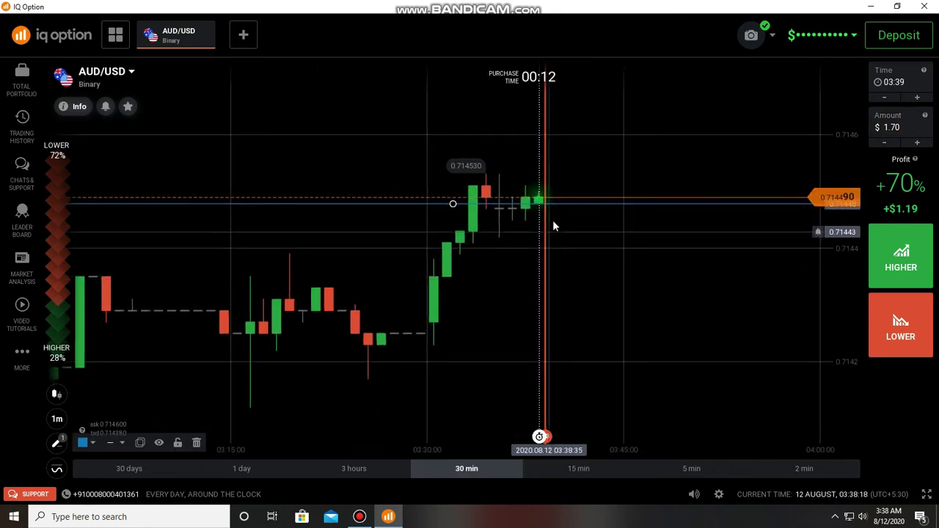
scroll(546, 231, up, 2)
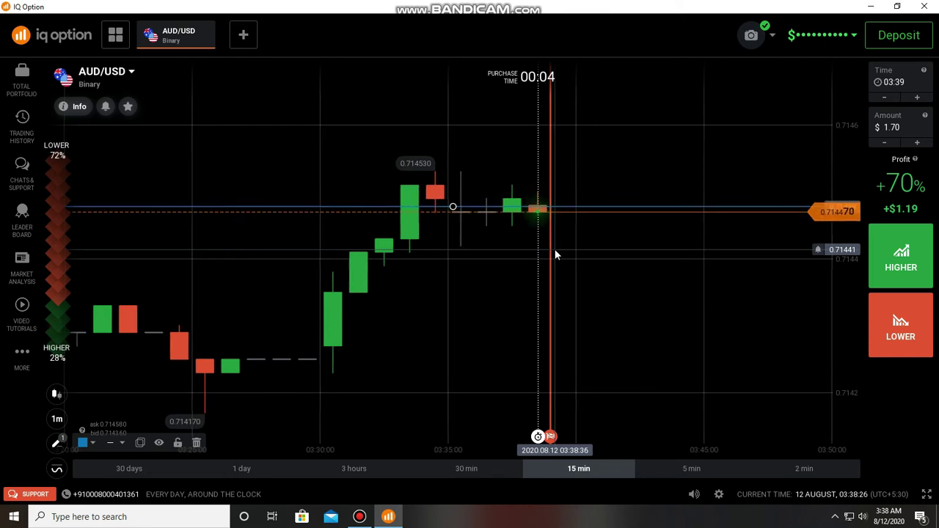
click(901, 257)
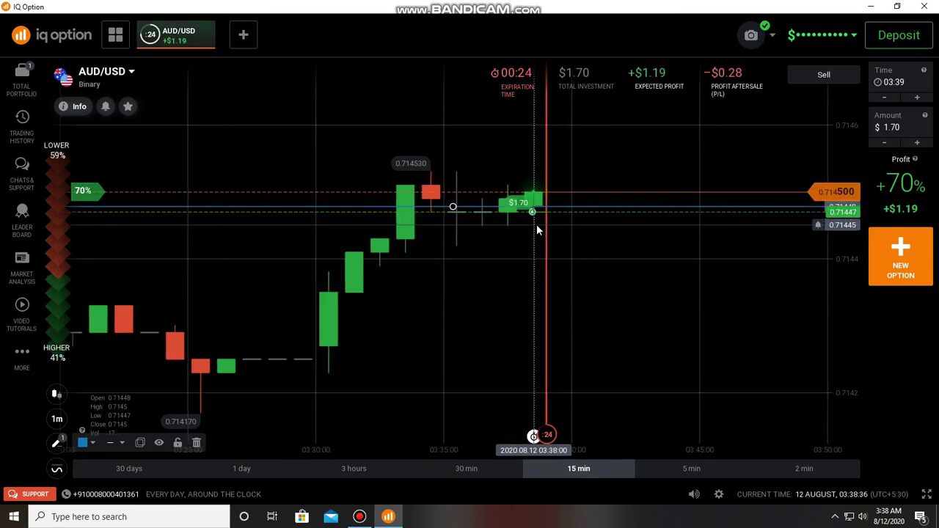
Add two horizontal lines, one at the tall green candle's body top near 0.71451 and one at the recent highs near 0.71453
scroll(539, 235, up, 3)
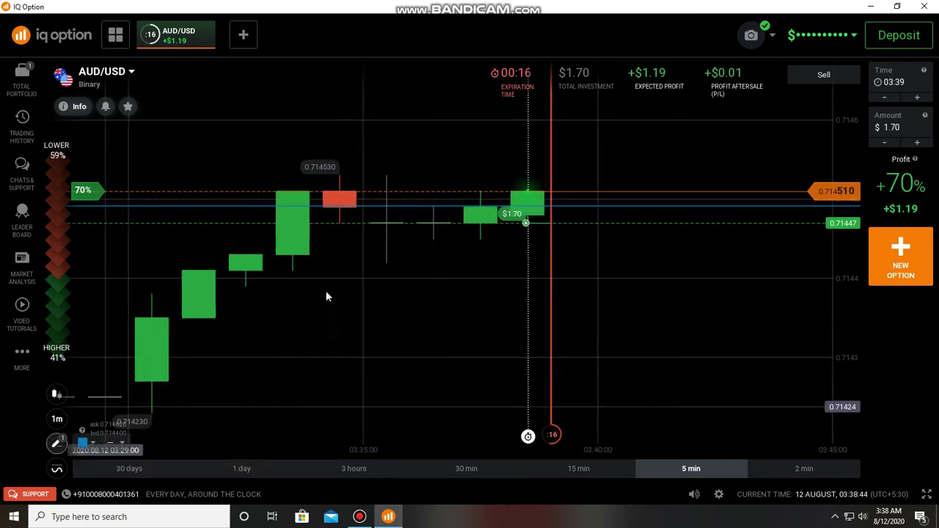
click(393, 190)
mouse_move(57, 440)
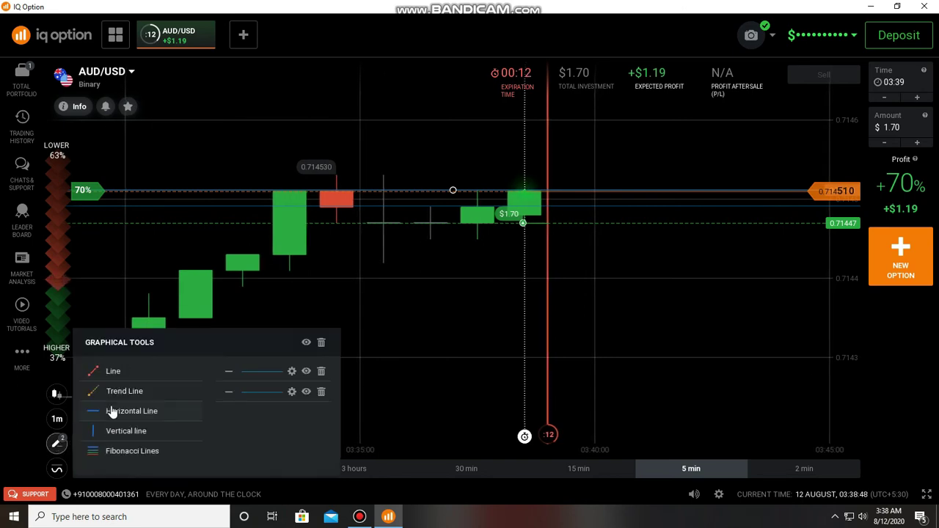
click(117, 410)
click(379, 181)
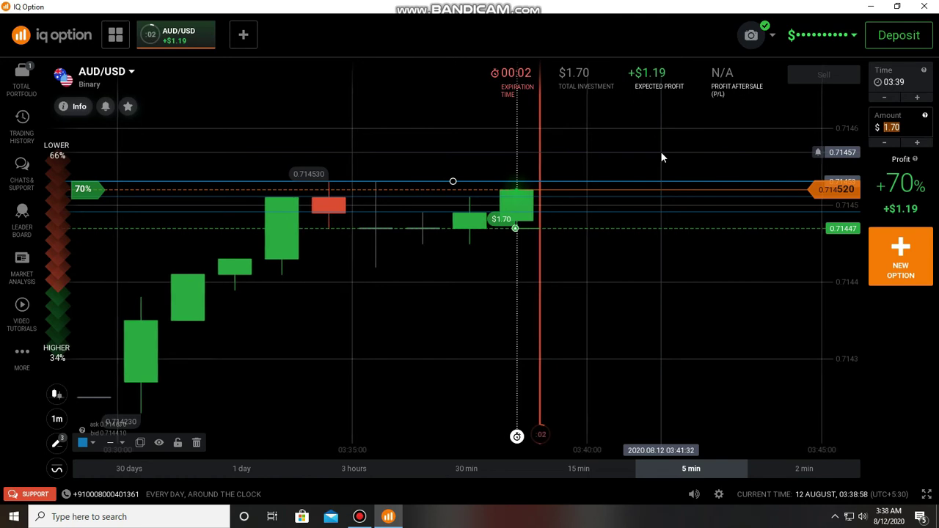
Set the investment amount to $3 and buy a Higher option on AUD/USD with the 03:40 expiration
text(3)
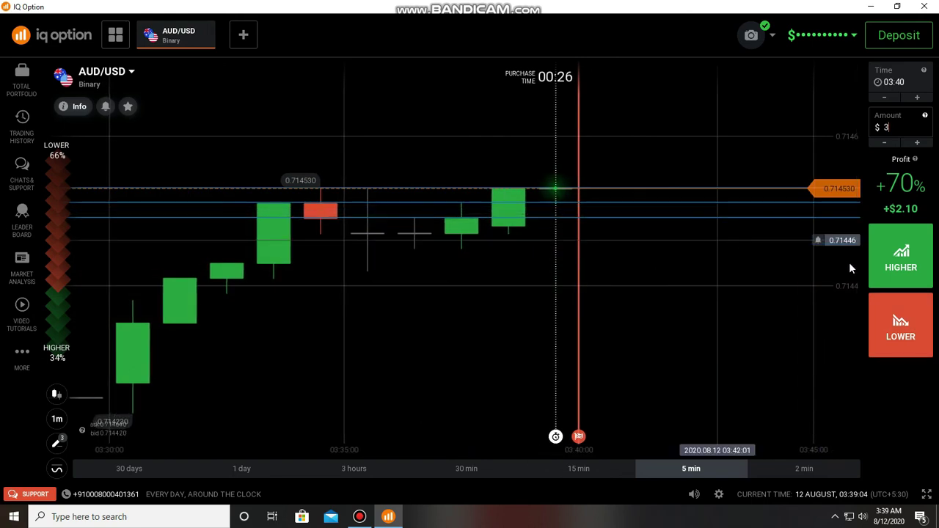
click(643, 269)
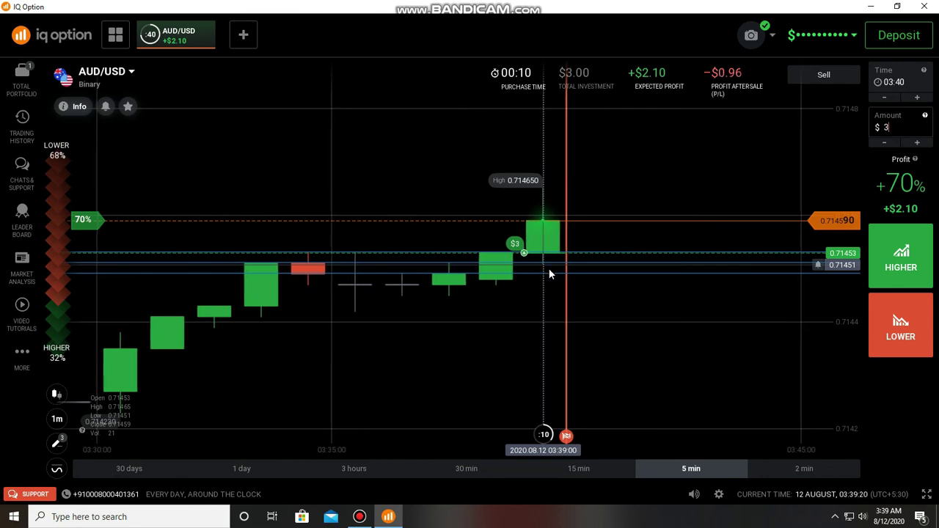
scroll(547, 282, down, 1)
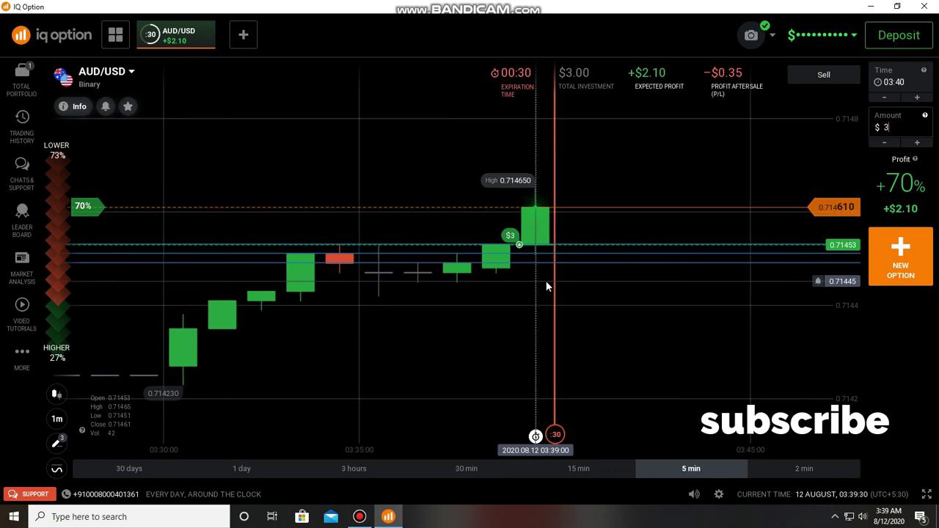
Examine the earlier AUD/USD price action against the horizontal lines until the $3 option expires, and dismiss its result notice
scroll(547, 286, up, 3)
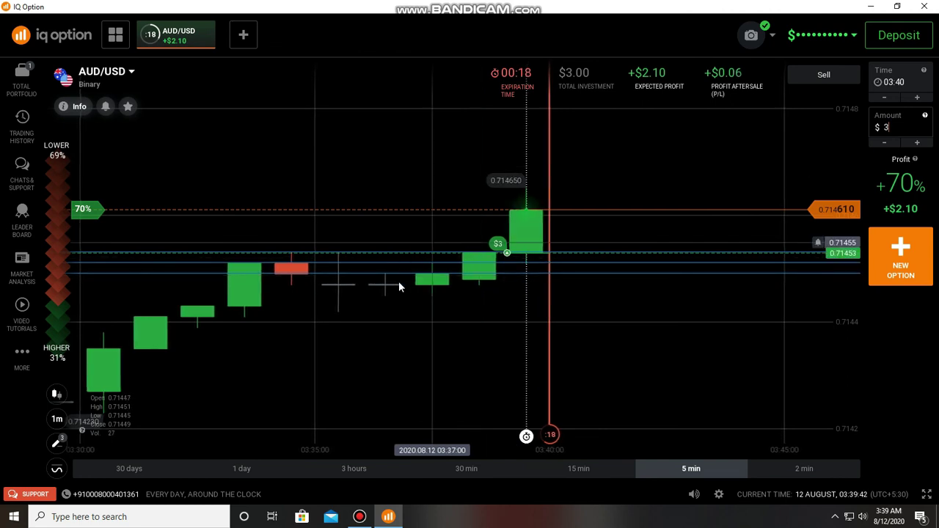
scroll(398, 292, down, 5)
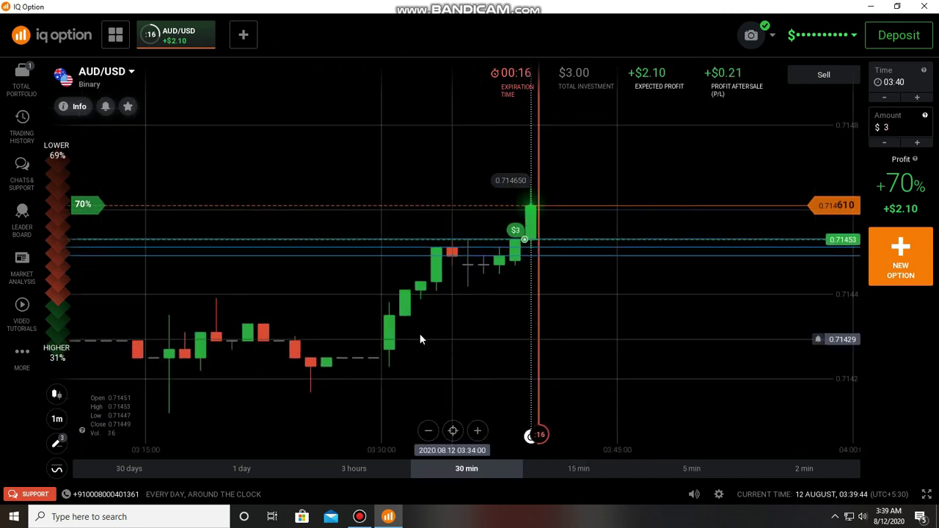
drag(681, 323, 742, 323)
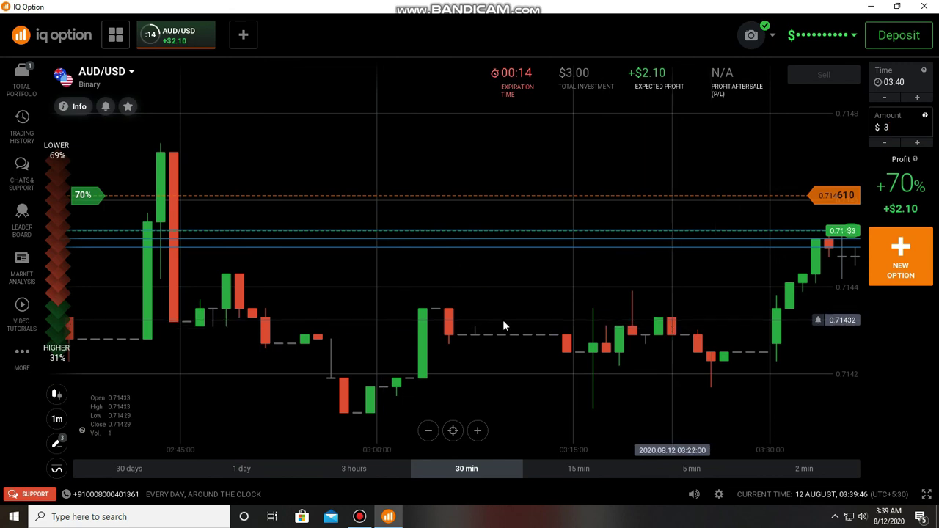
drag(502, 325, 426, 325)
scroll(595, 321, up, 2)
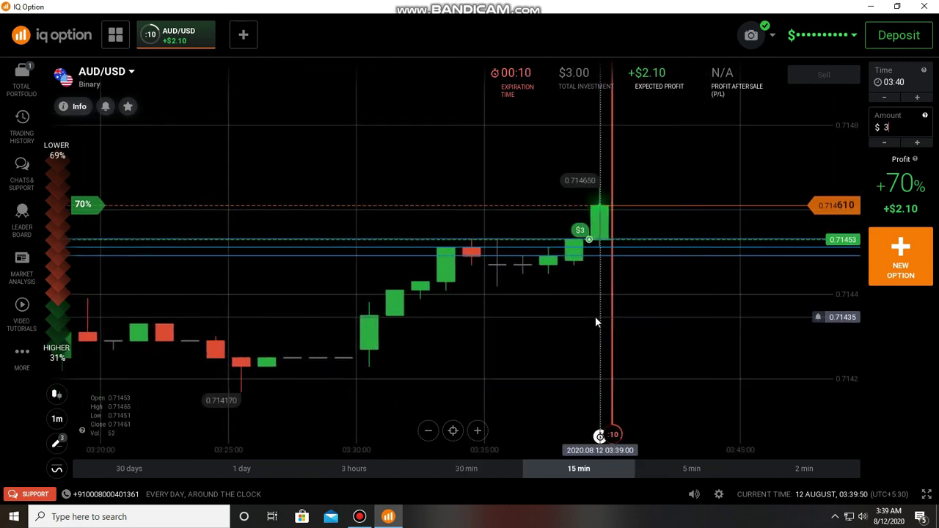
scroll(595, 317, down, 4)
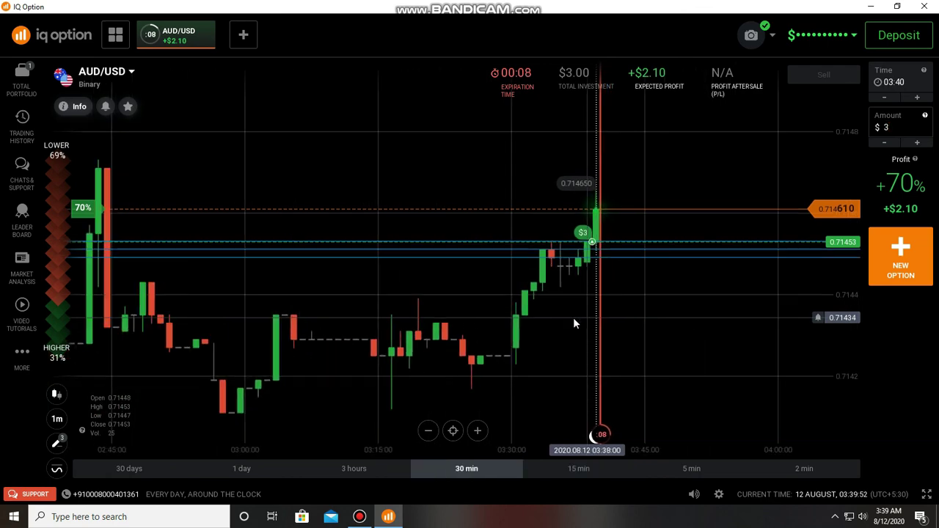
drag(574, 322, 672, 297)
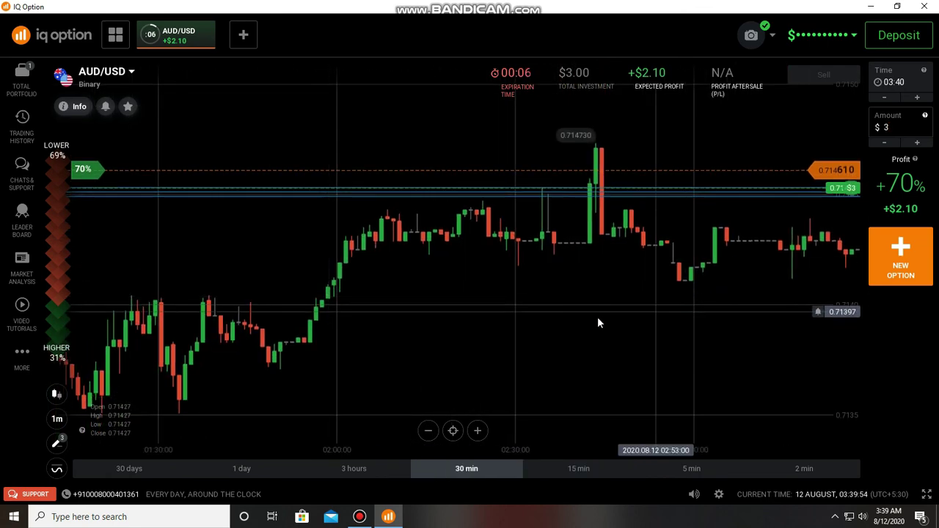
scroll(598, 323, down, 5)
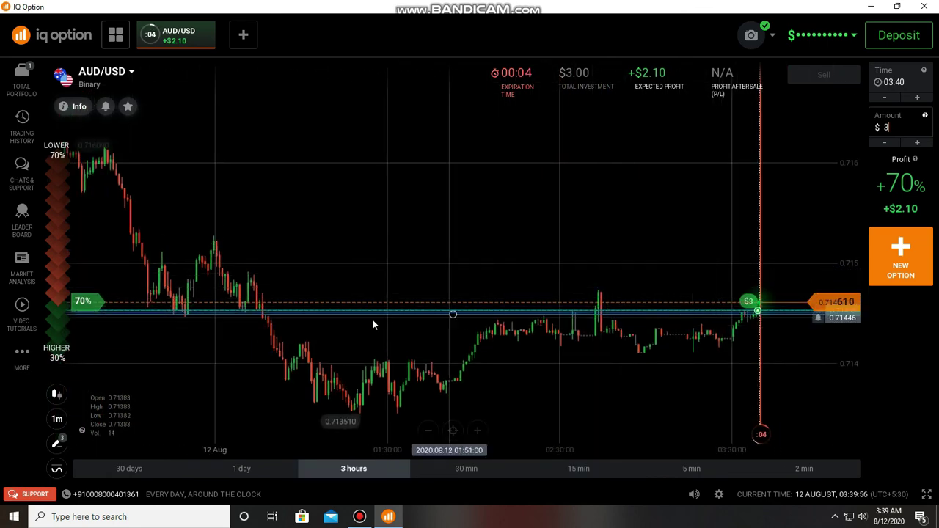
drag(612, 252, 284, 242)
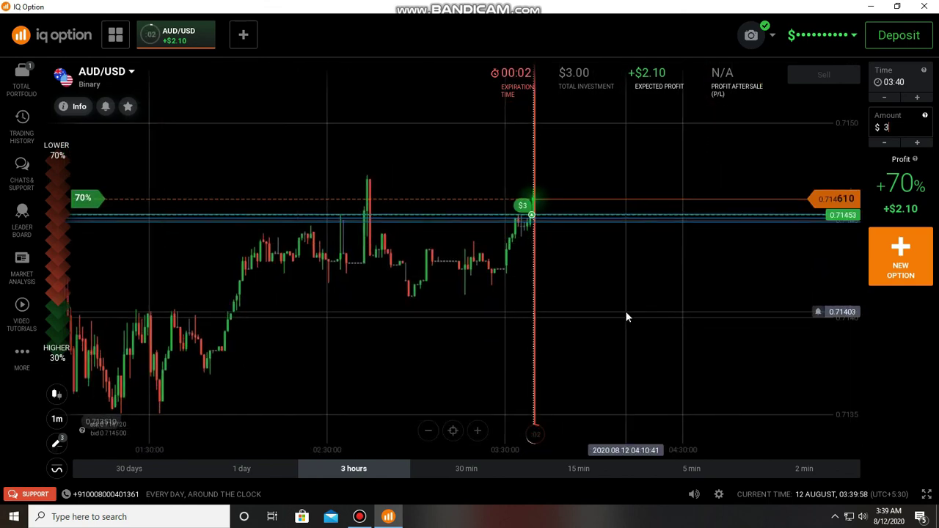
scroll(626, 317, up, 5)
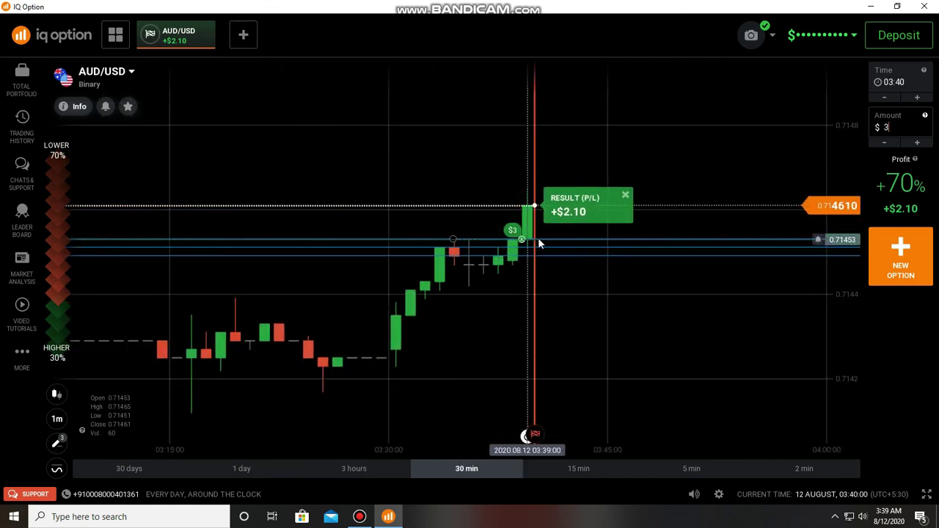
click(623, 192)
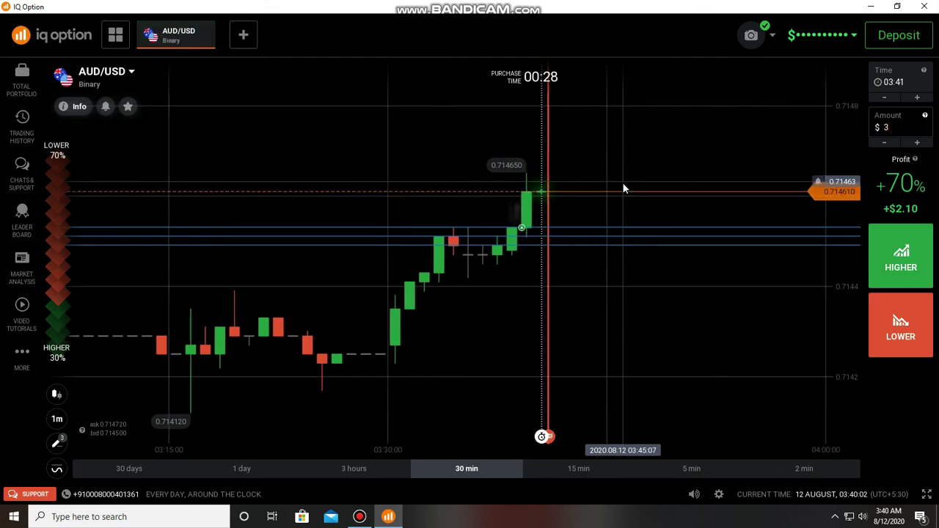